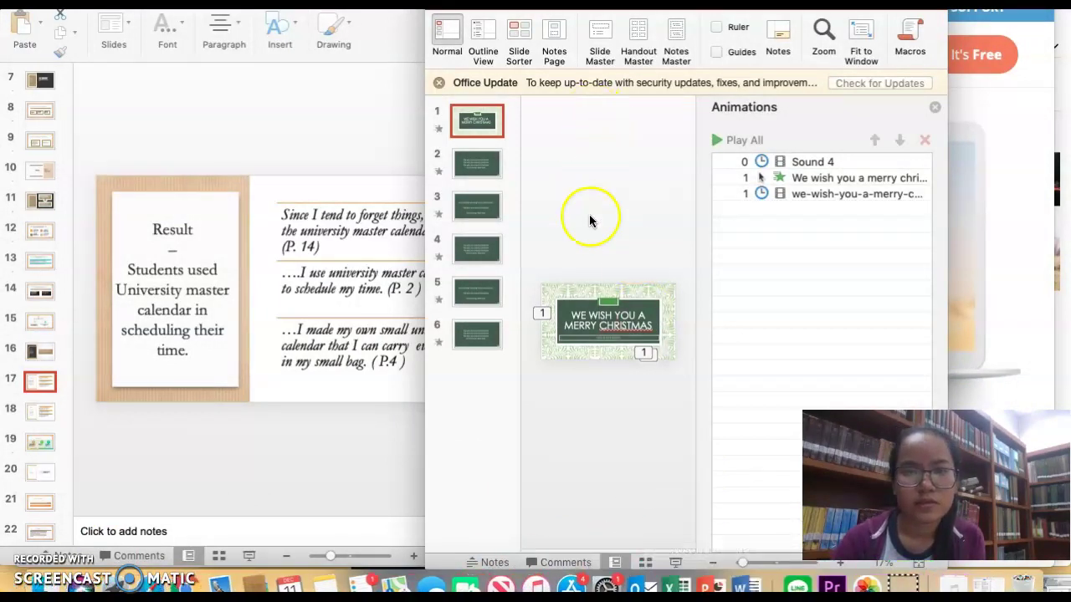
Maximize the 'We Wish You a Merry Christmas' presentation window to full screen
left_click(458, 3)
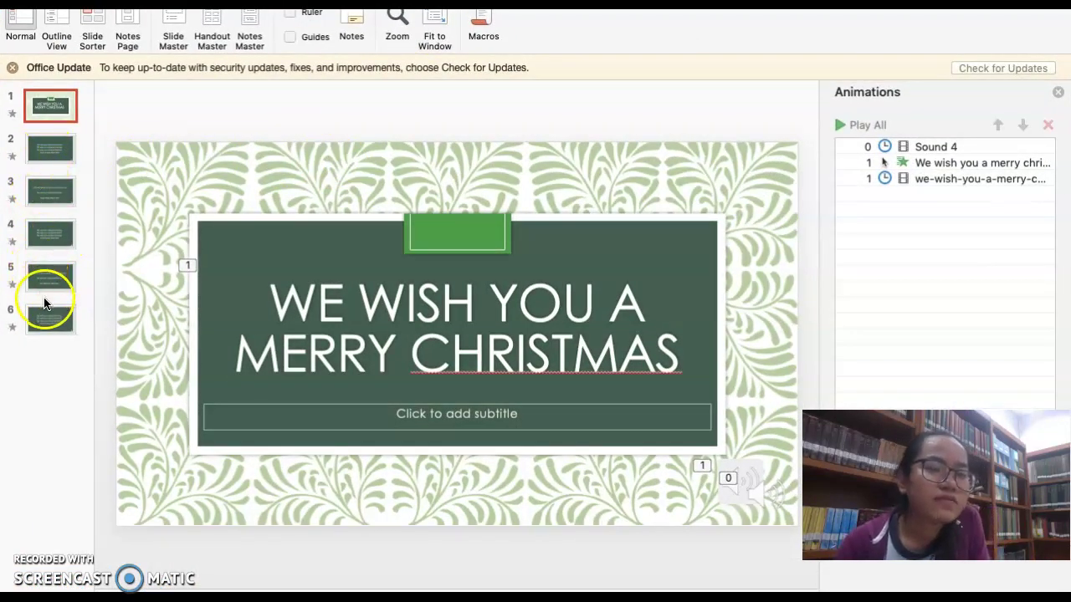
Preview slides 2 and 3 and show slide 2's animation order
left_click(51, 151)
left_click(51, 111)
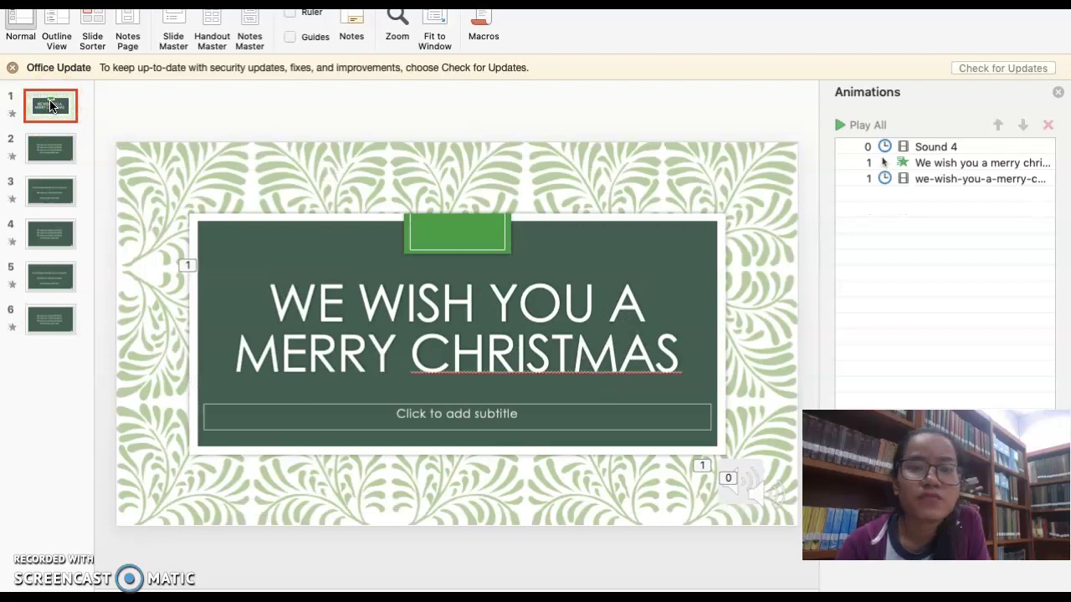
left_click(50, 155)
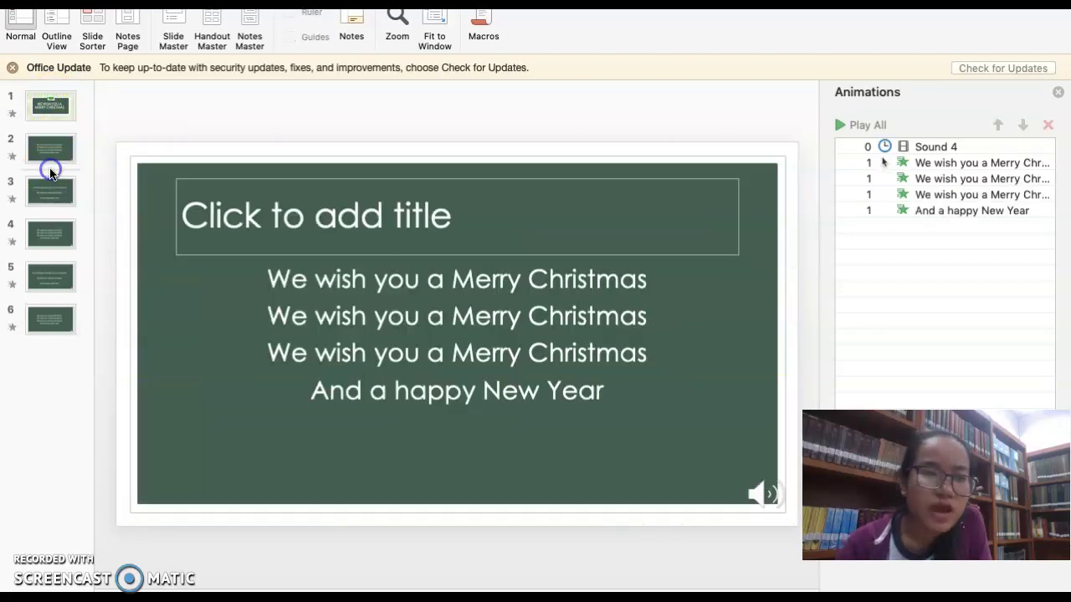
left_click(46, 153)
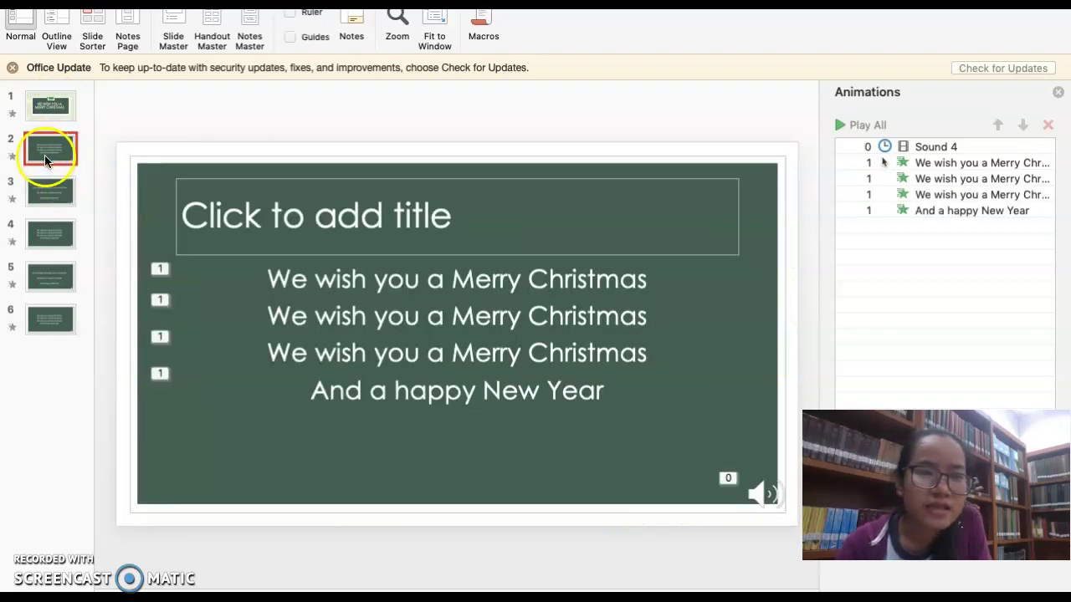
left_click(50, 188)
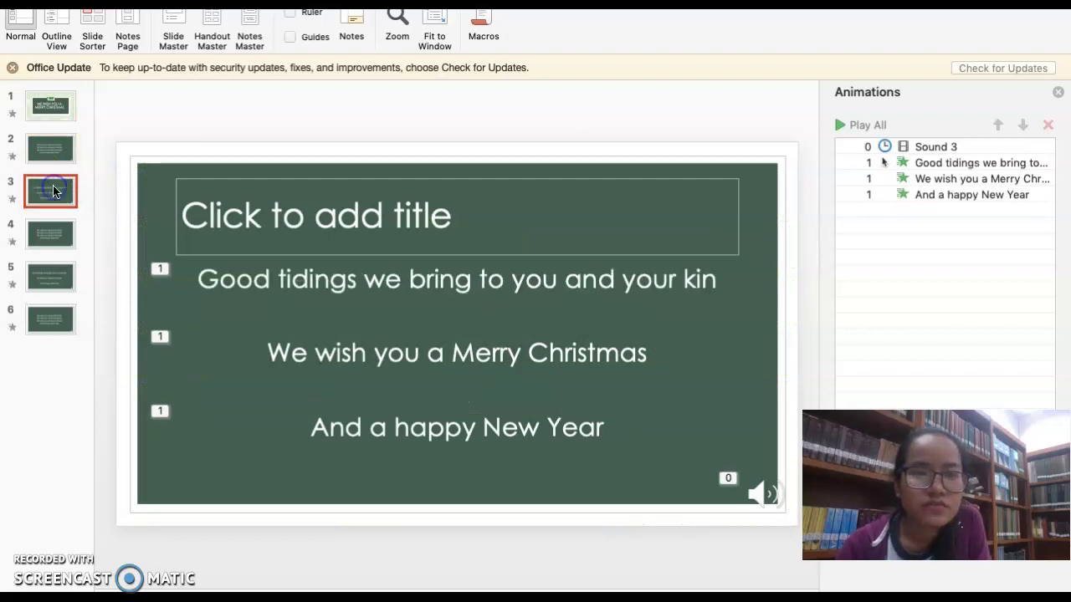
left_click(46, 149)
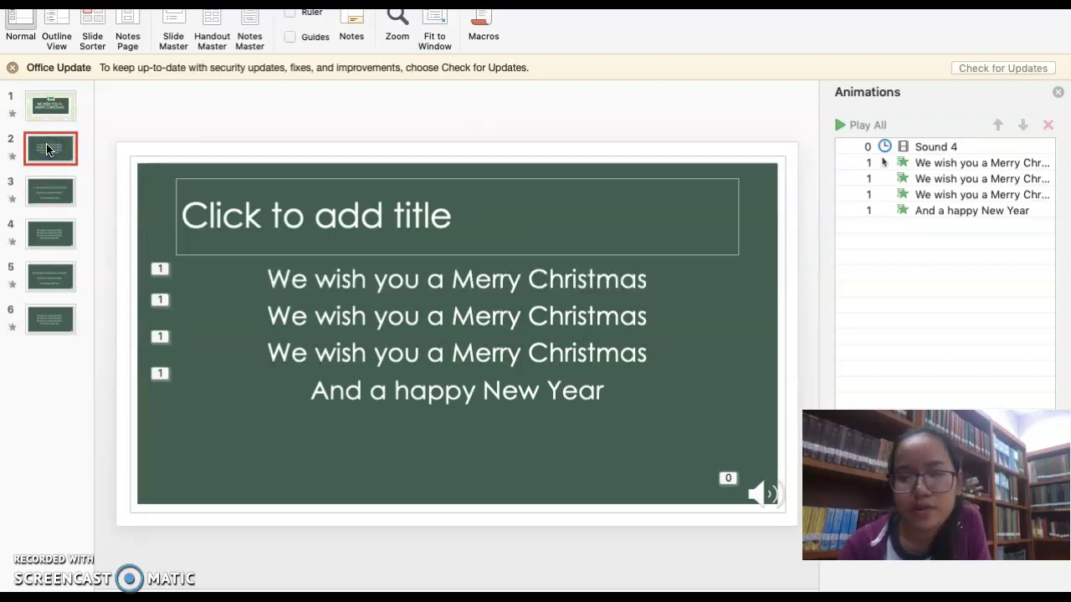
Step through slides 2 to 6 with the arrow keys and return to the title slide
key("Down")
key("Down")
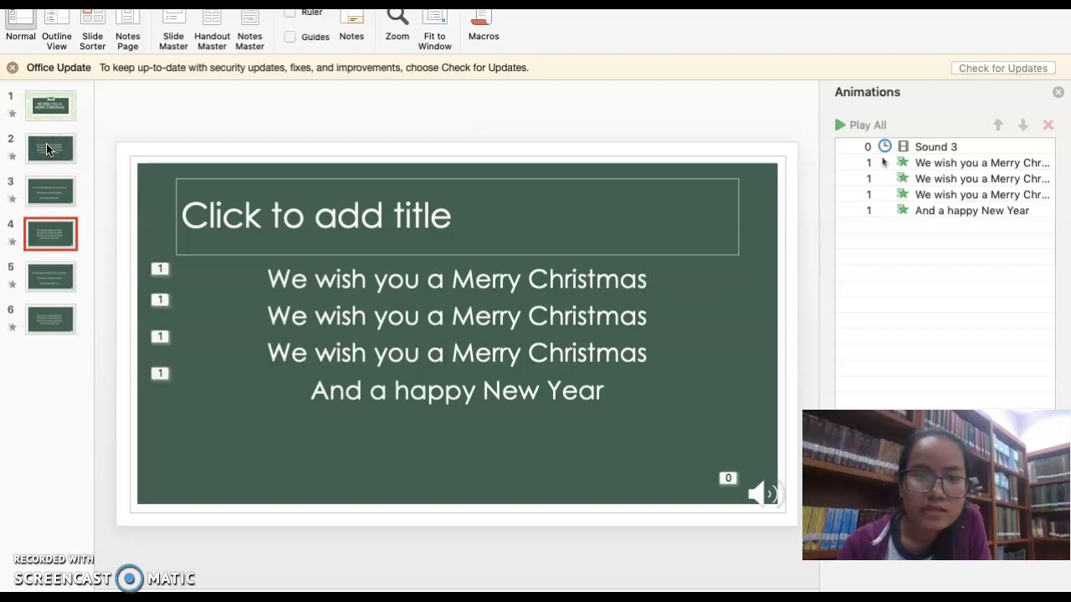
key("Down")
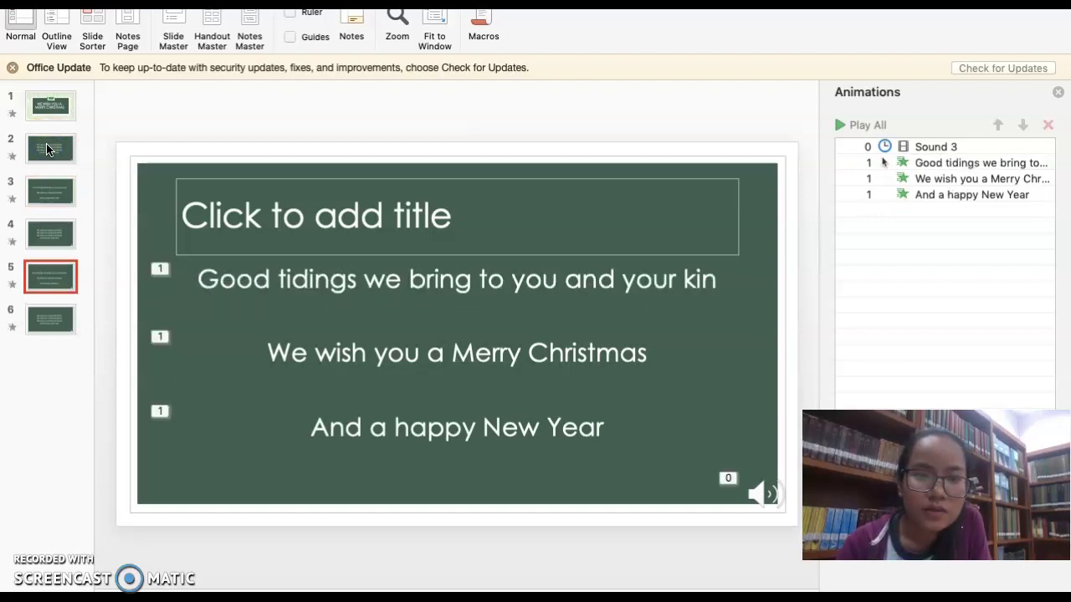
key("Down")
key("Up")
key("Up")
key("Up")
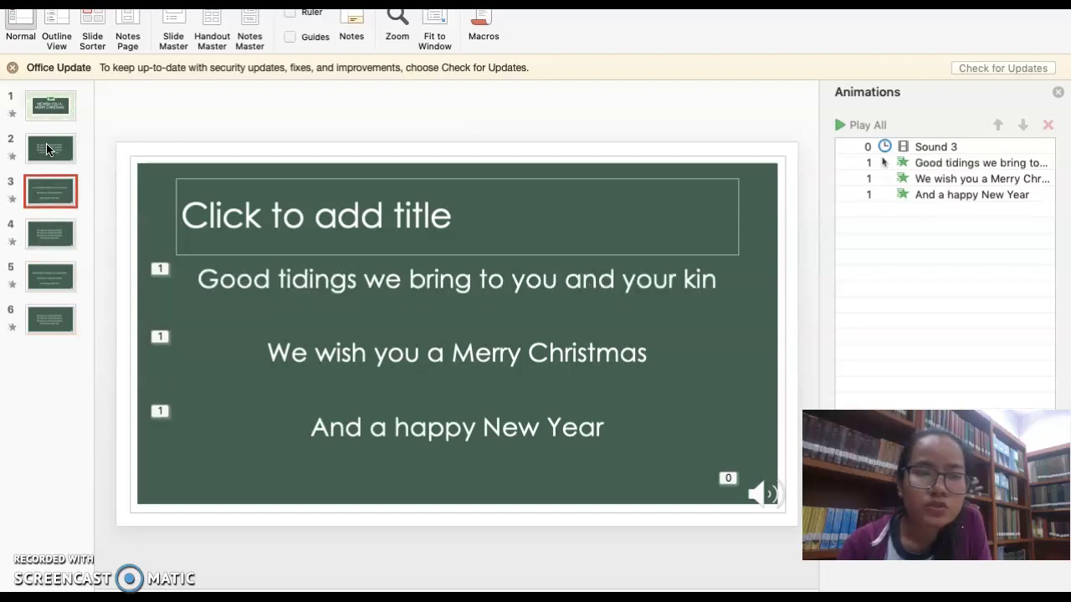
key("Up")
key("Up")
key("Down")
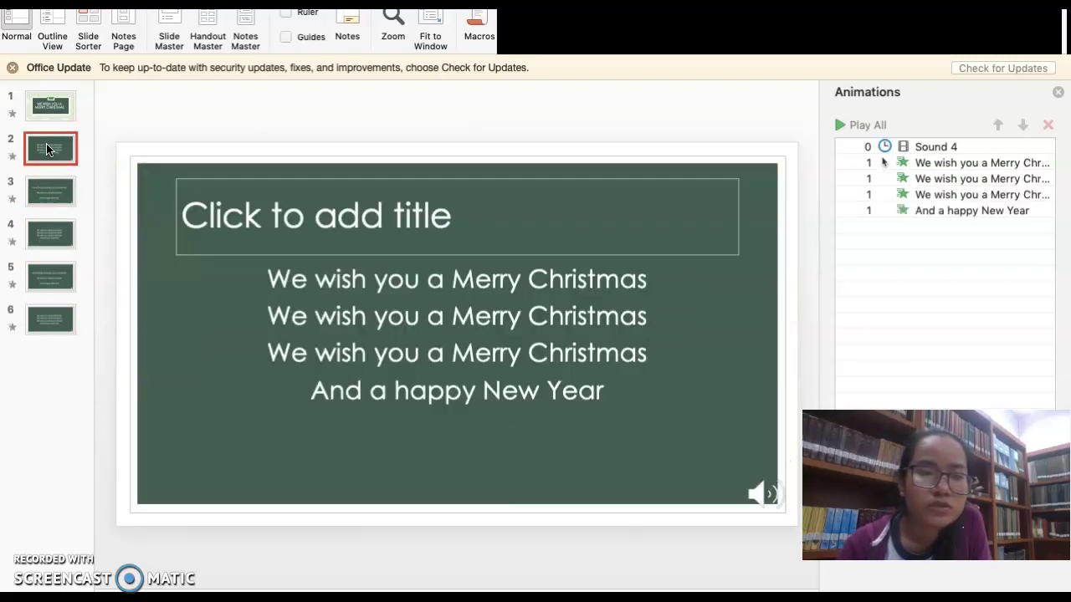
key("Down")
key("Down")
key("Down")
key("Down")
key("Up")
key("Up")
key("Up")
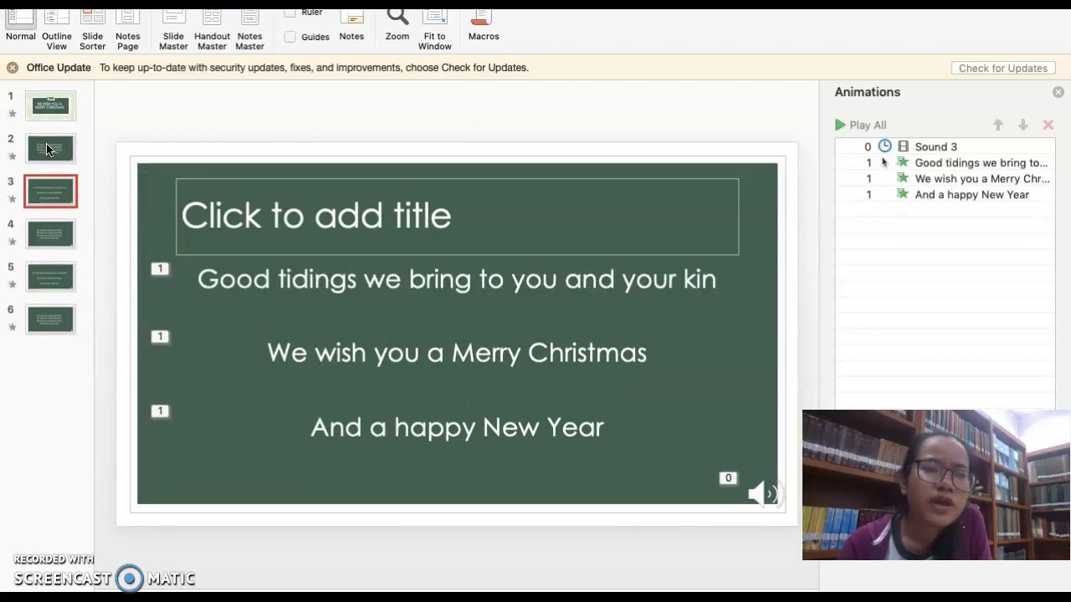
key("Up")
key("Up")
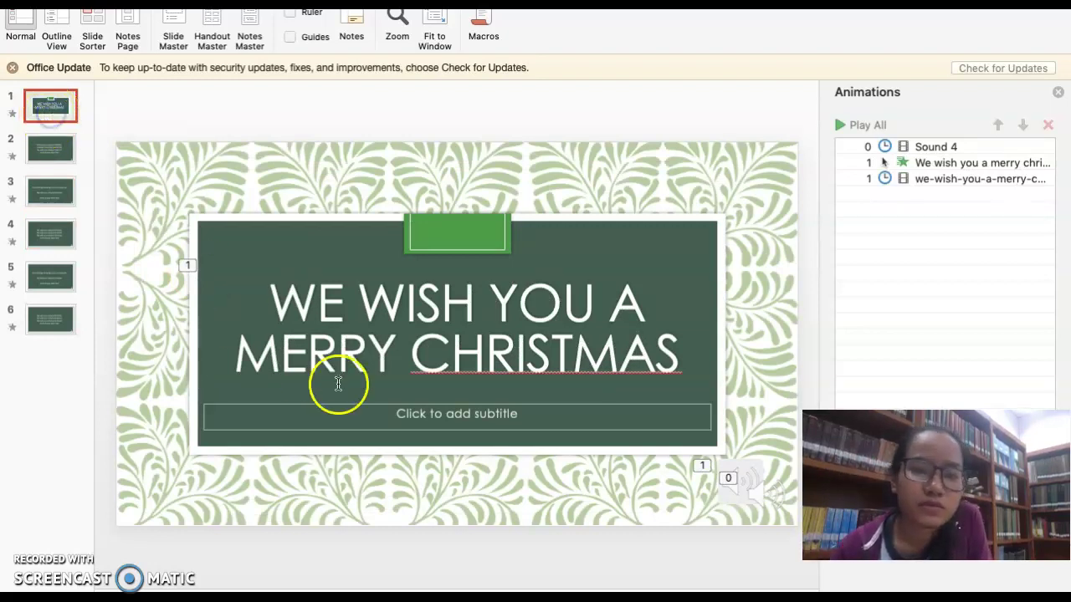
Recheck slides 2 and 3 and their animations, ending on the title slide
left_click(53, 160)
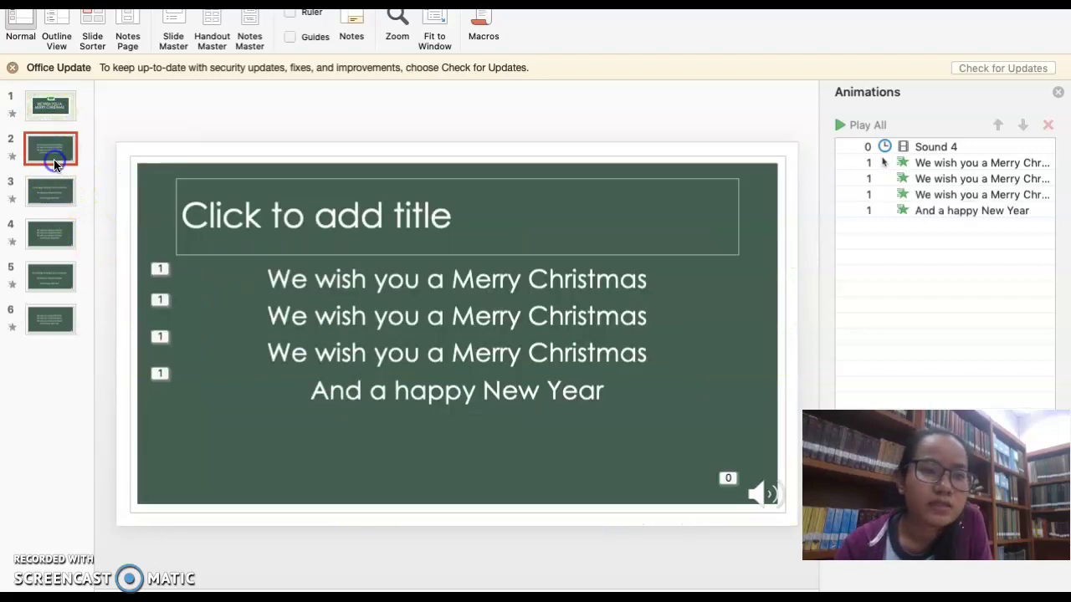
left_click(44, 115)
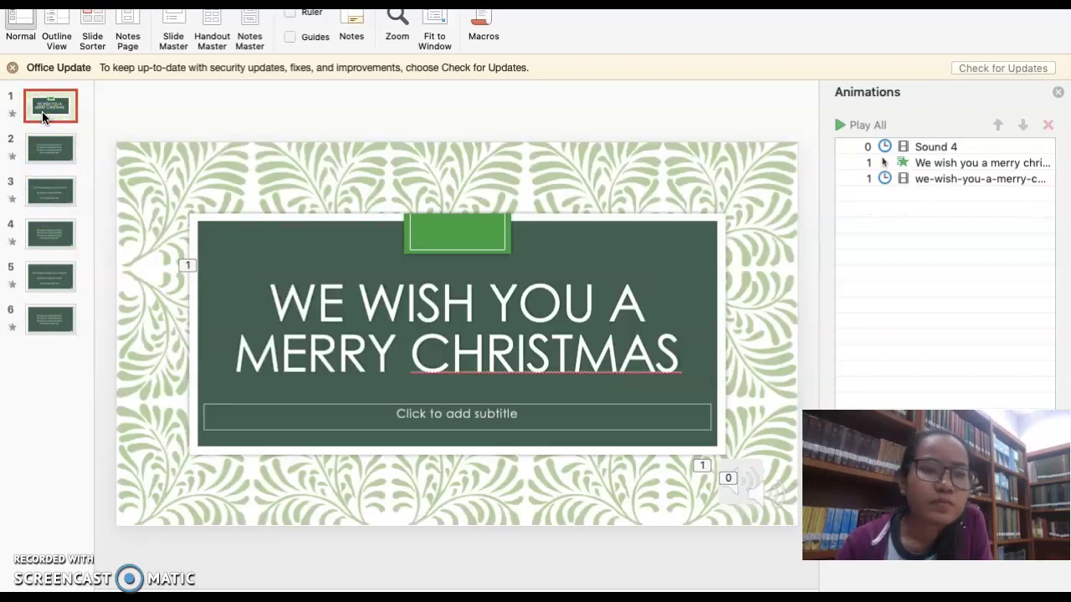
left_click(53, 196)
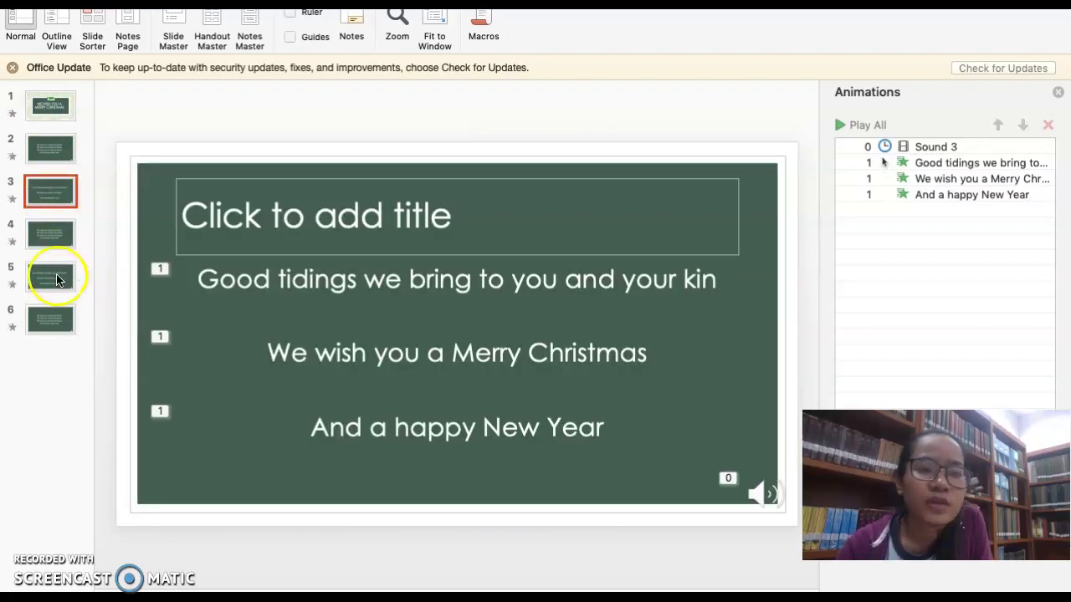
left_click(47, 109)
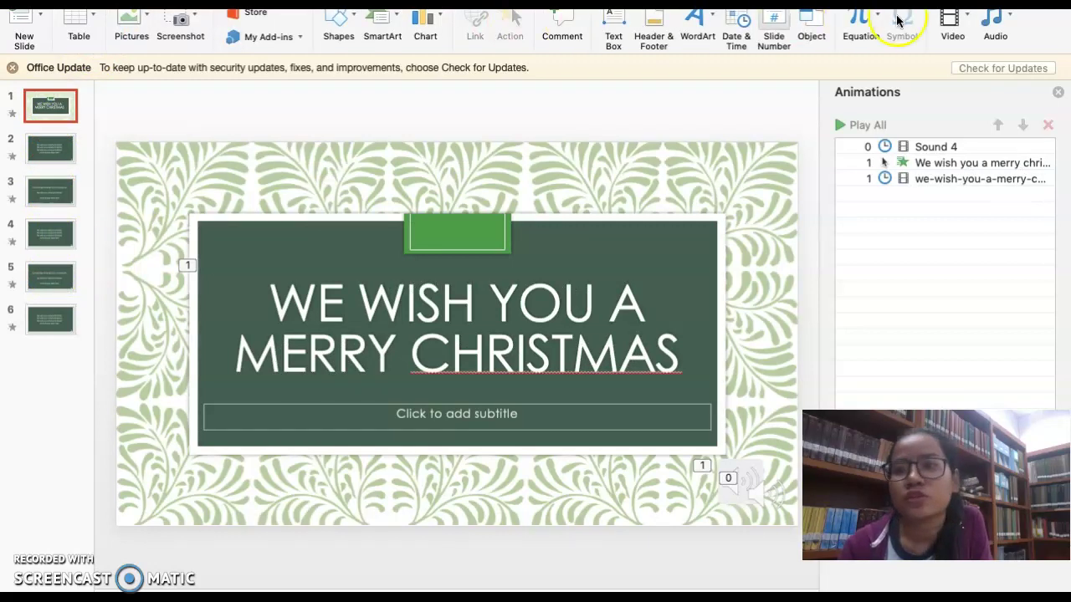
Search this Mac for the 'we wish' mp3 to insert as audio, then cancel without adding it
left_click(1004, 27)
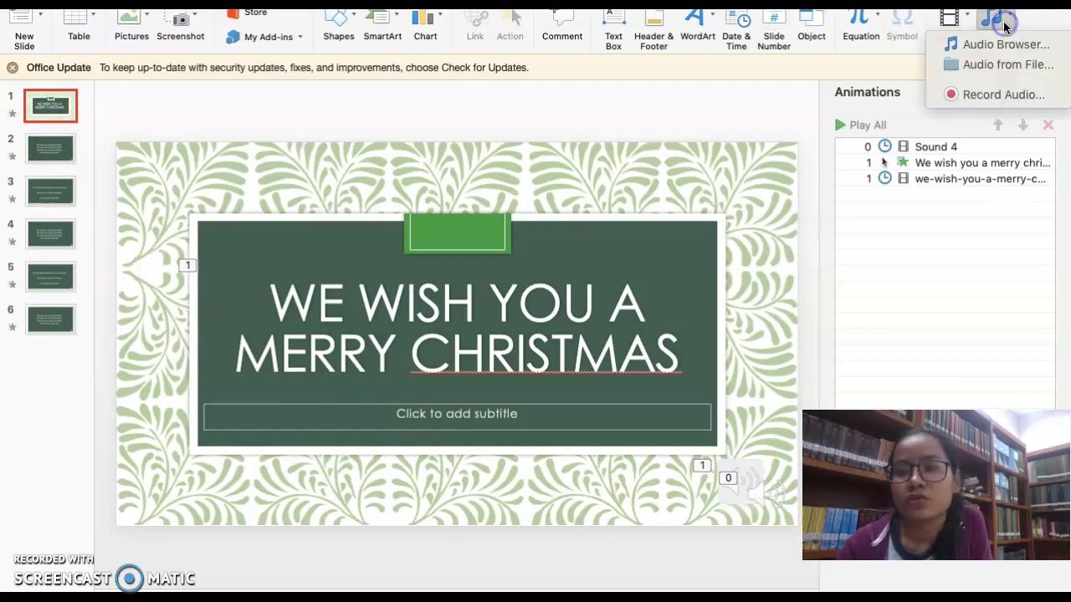
left_click(983, 68)
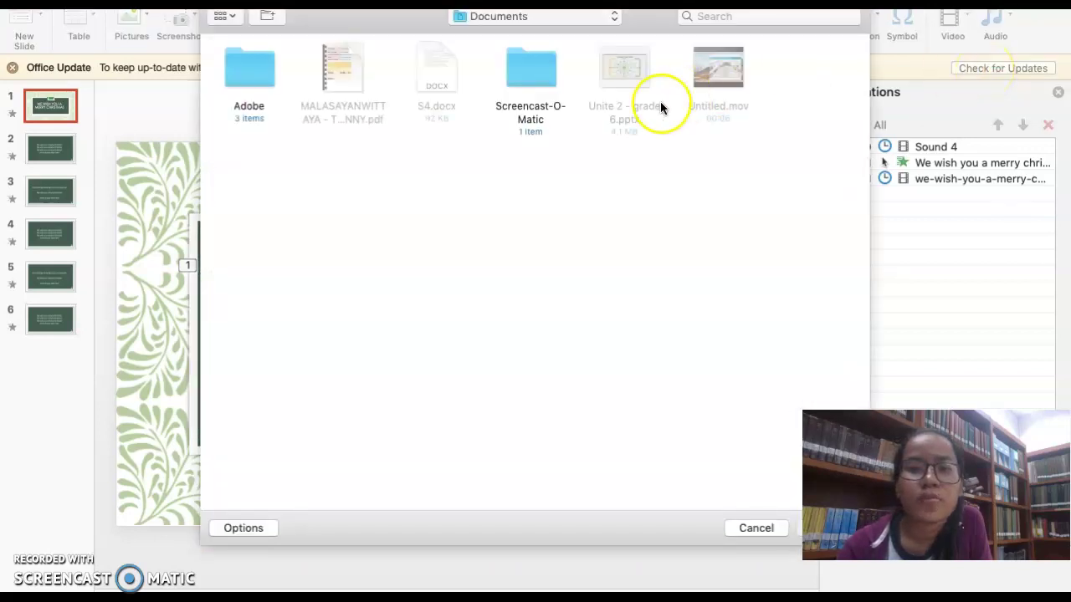
left_click(713, 18)
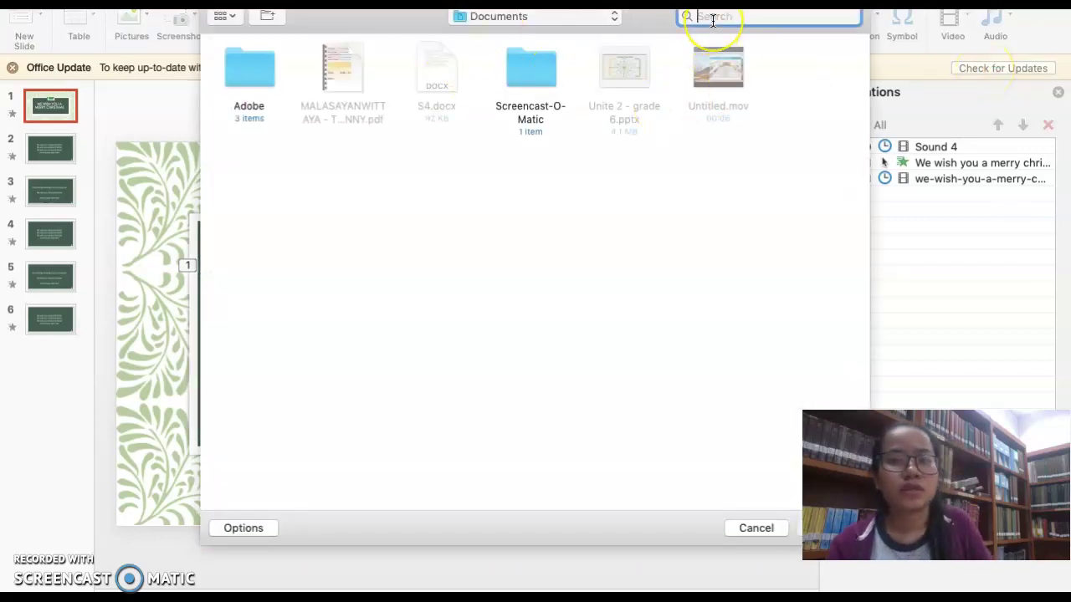
type("we")
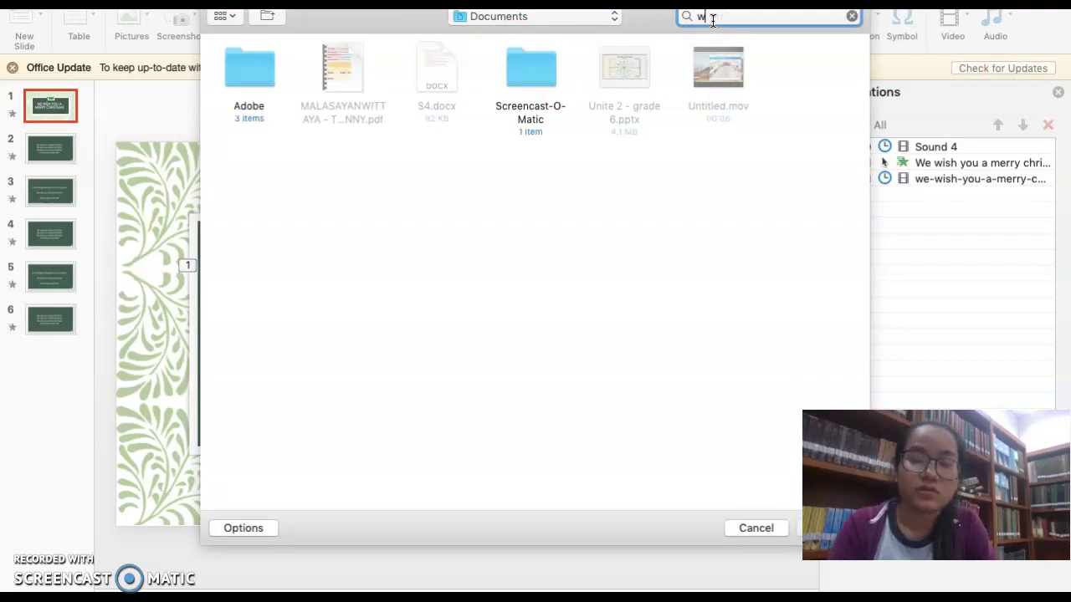
type(" wish")
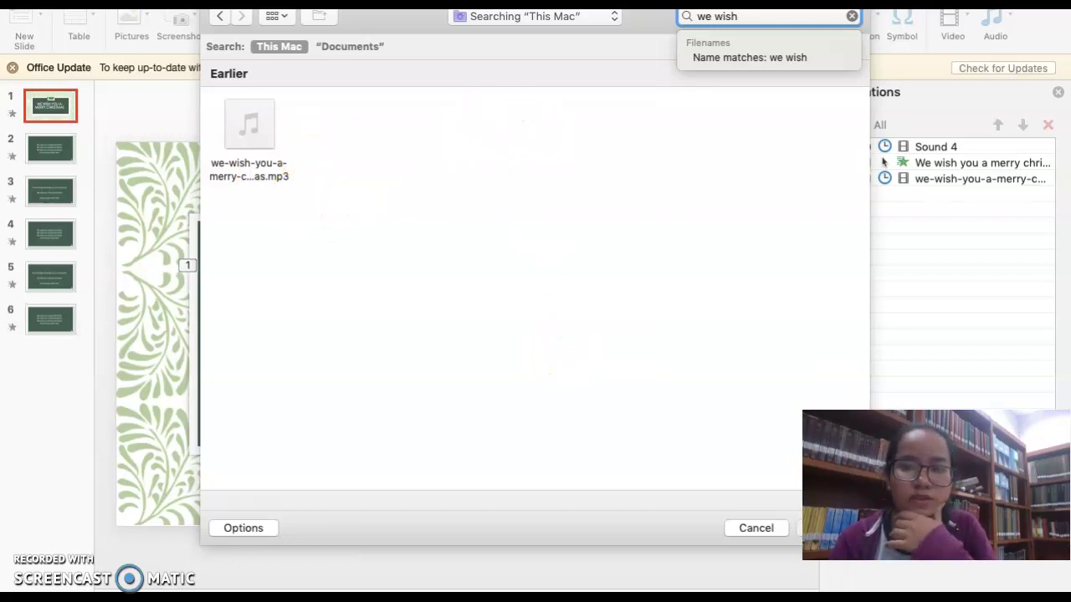
left_click(763, 529)
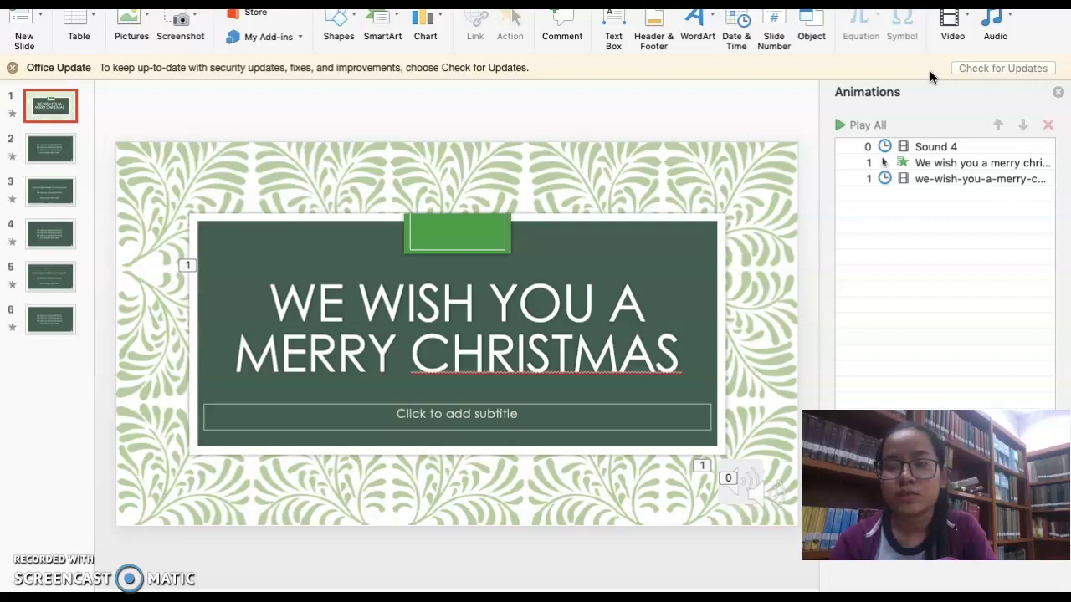
Glance at slides 3, 2 and 4, then return to the title slide
left_click(60, 191)
left_click(50, 147)
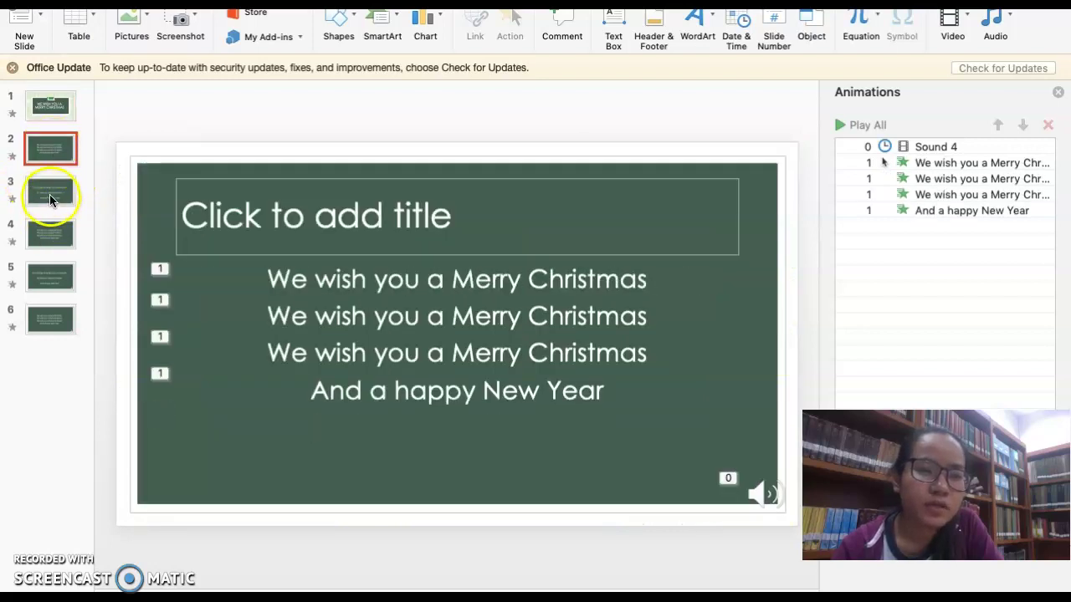
left_click(57, 248)
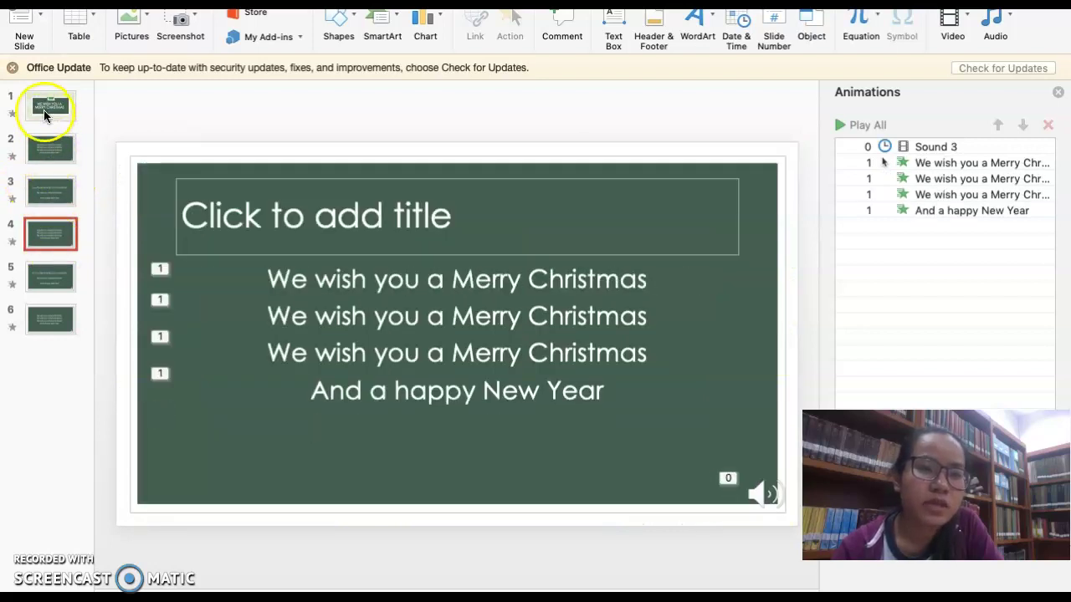
left_click(45, 109)
Select the entire slide 1 title text
left_click(271, 302)
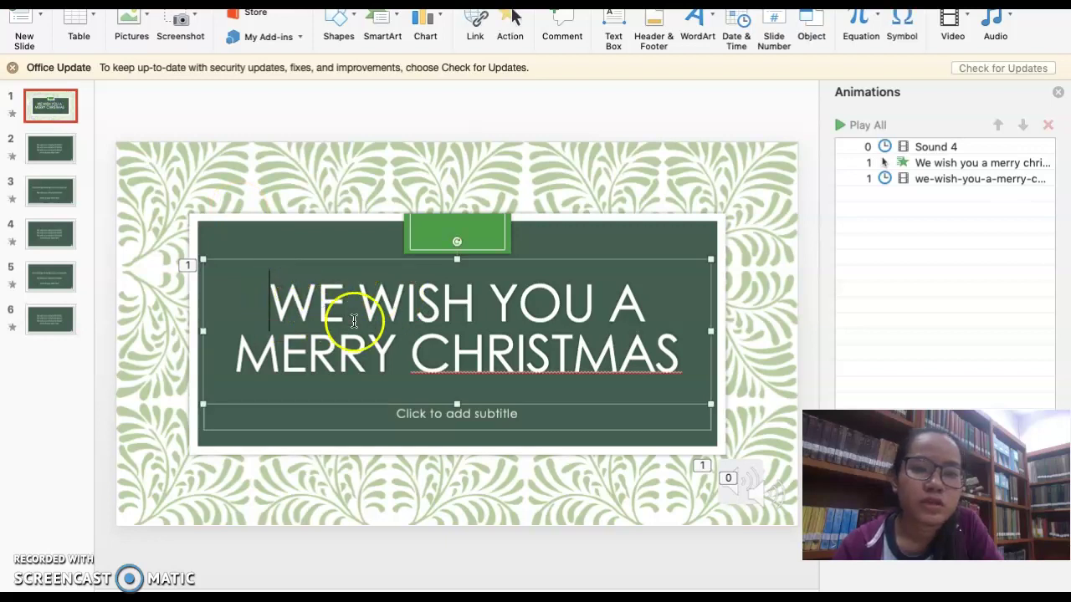
left_click(521, 323)
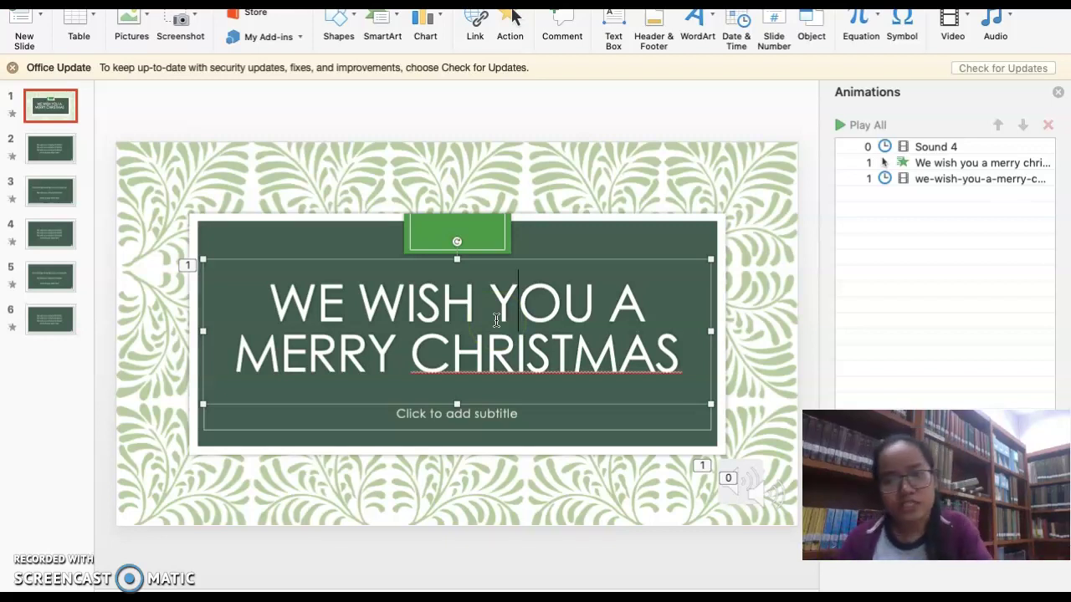
double_click(509, 322)
triple_click(475, 308)
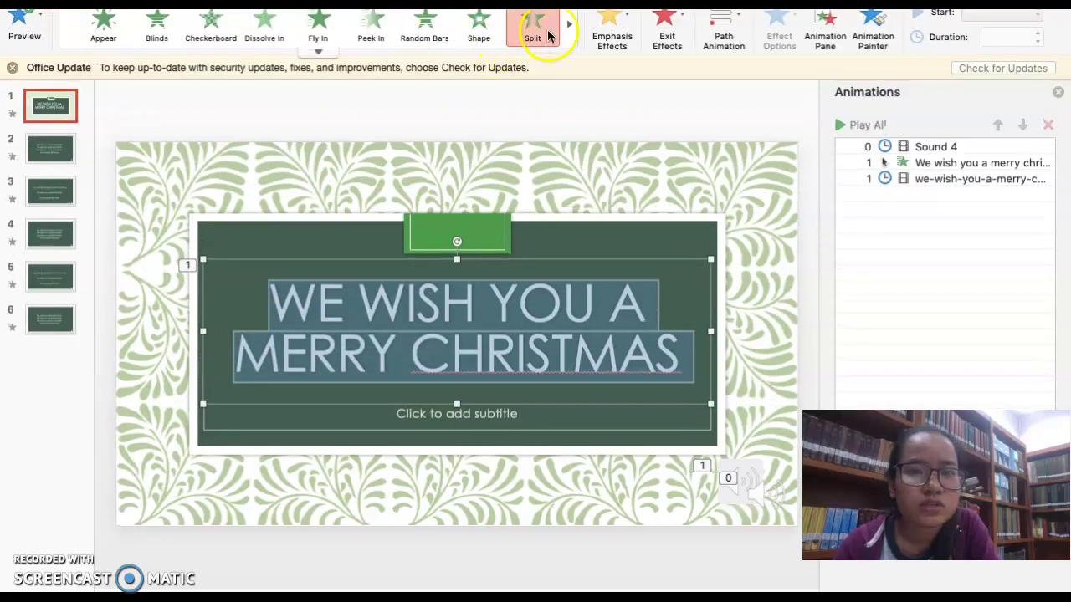
Browse the entrance effects without applying one, keeping the title animation, and go to slide 2
left_click(317, 52)
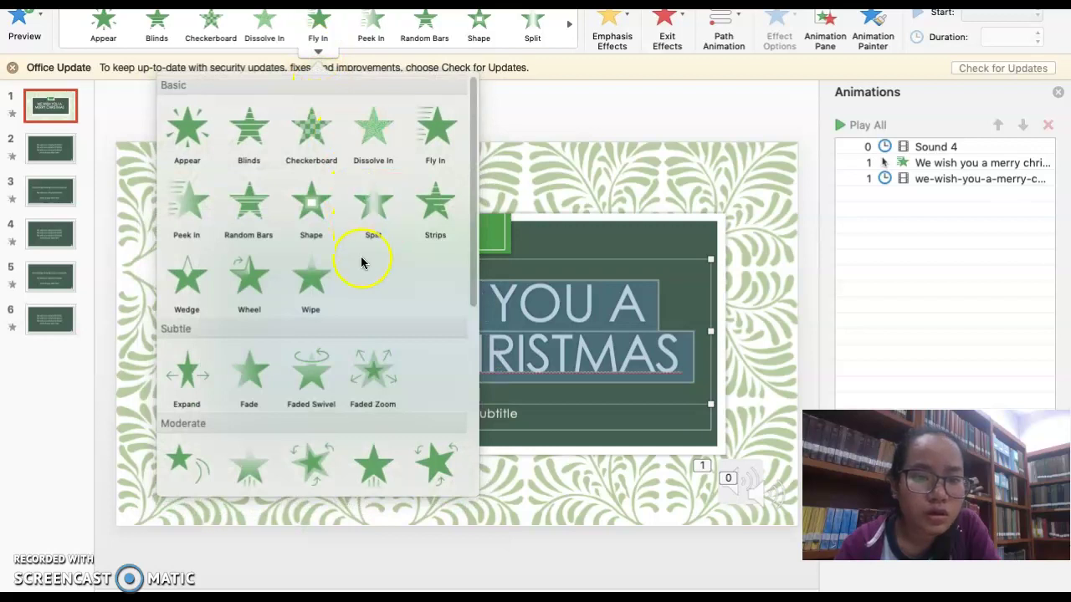
scroll(361, 262, "down", 10)
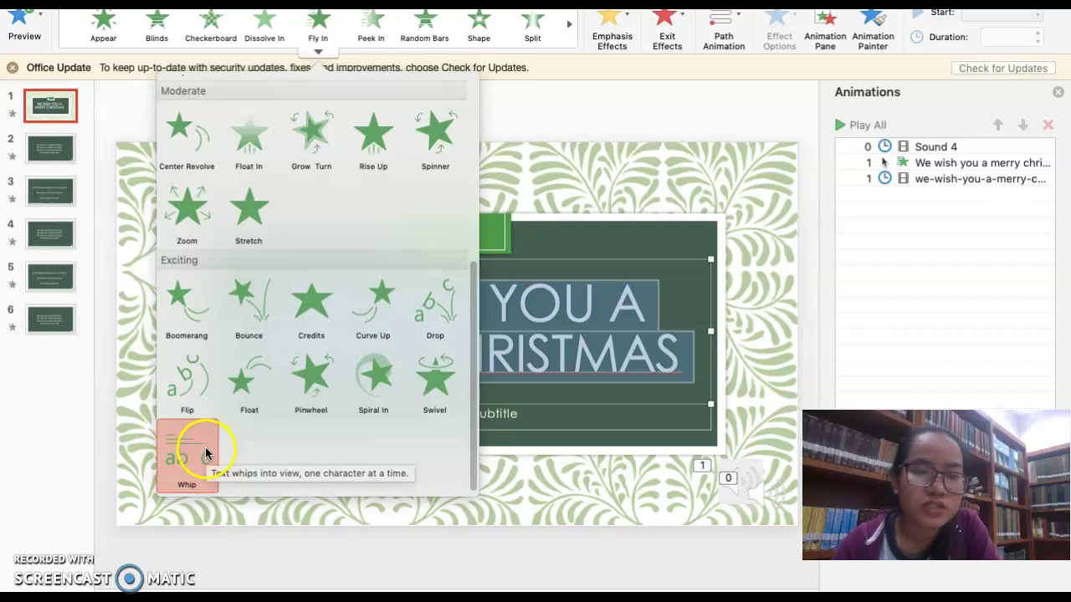
left_click(569, 349)
left_click(516, 339)
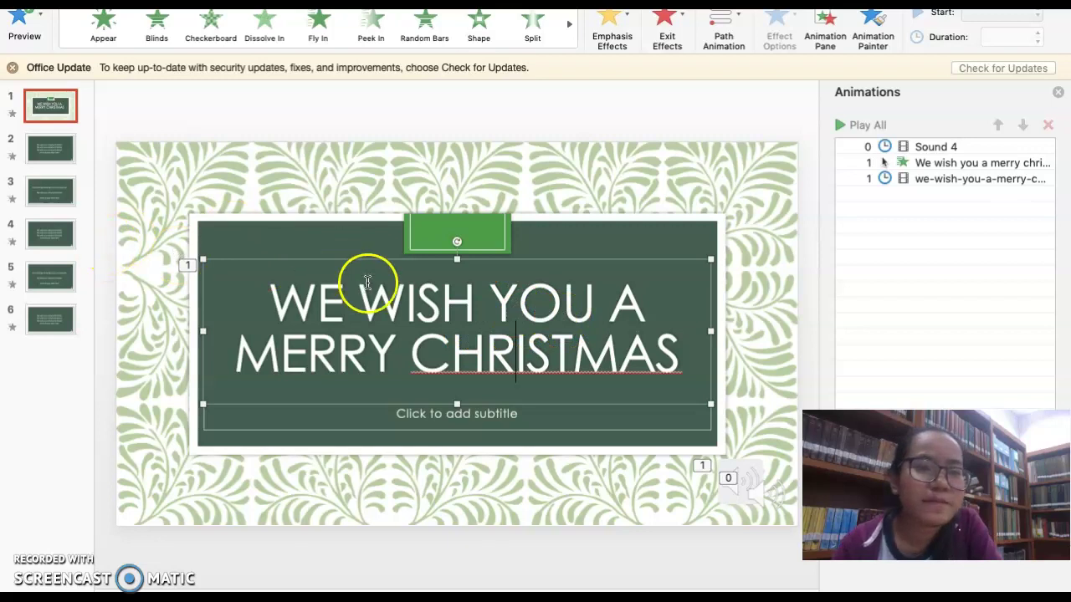
left_click(58, 157)
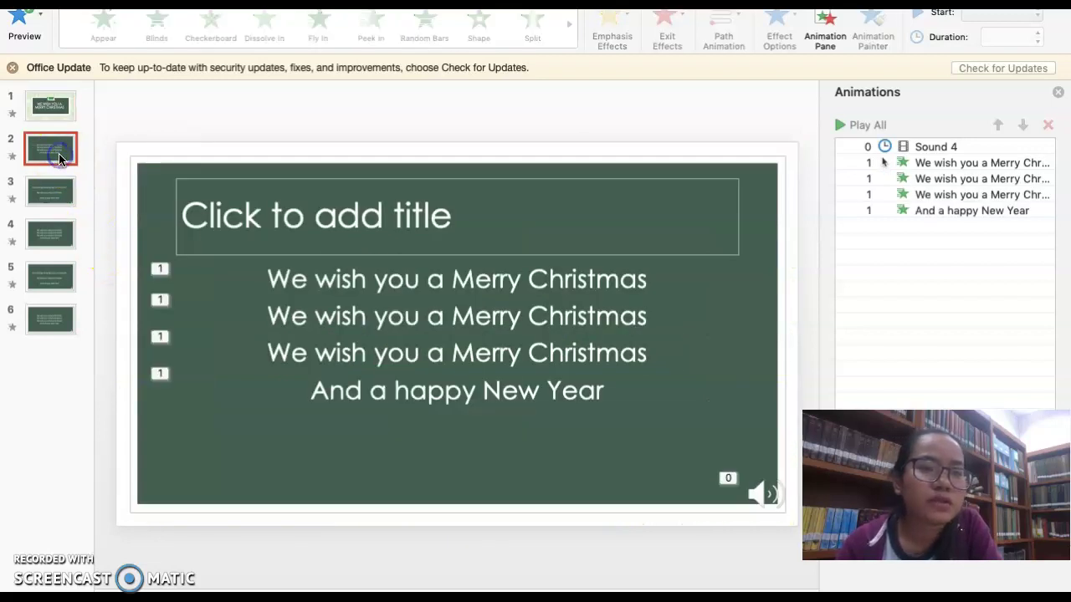
View slides 3, 4, 5 and 6 in turn, then return to the title slide
left_click(65, 196)
left_click(62, 235)
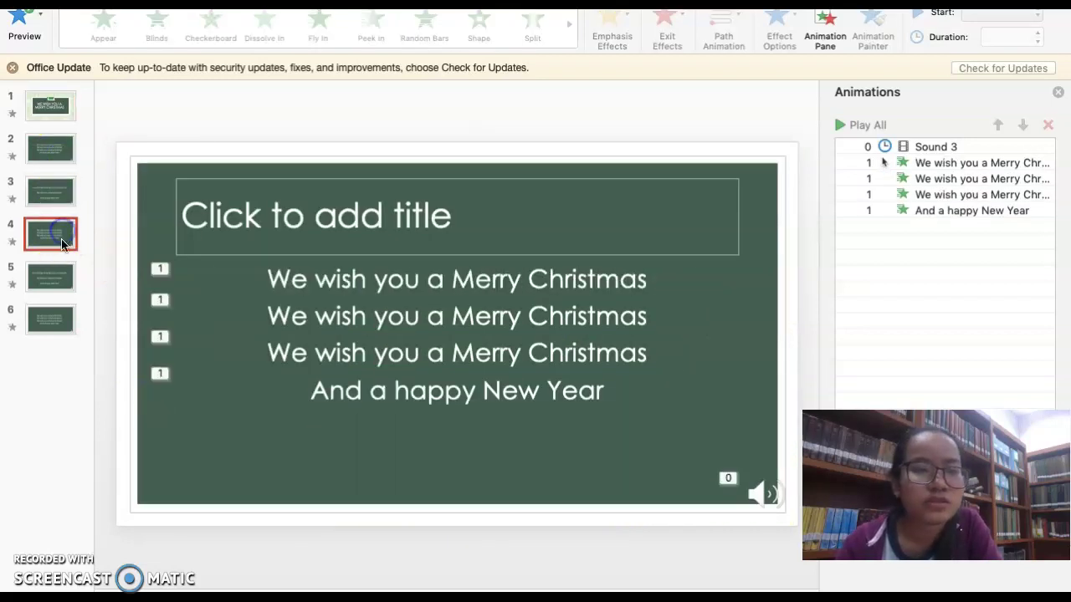
left_click(57, 282)
left_click(59, 331)
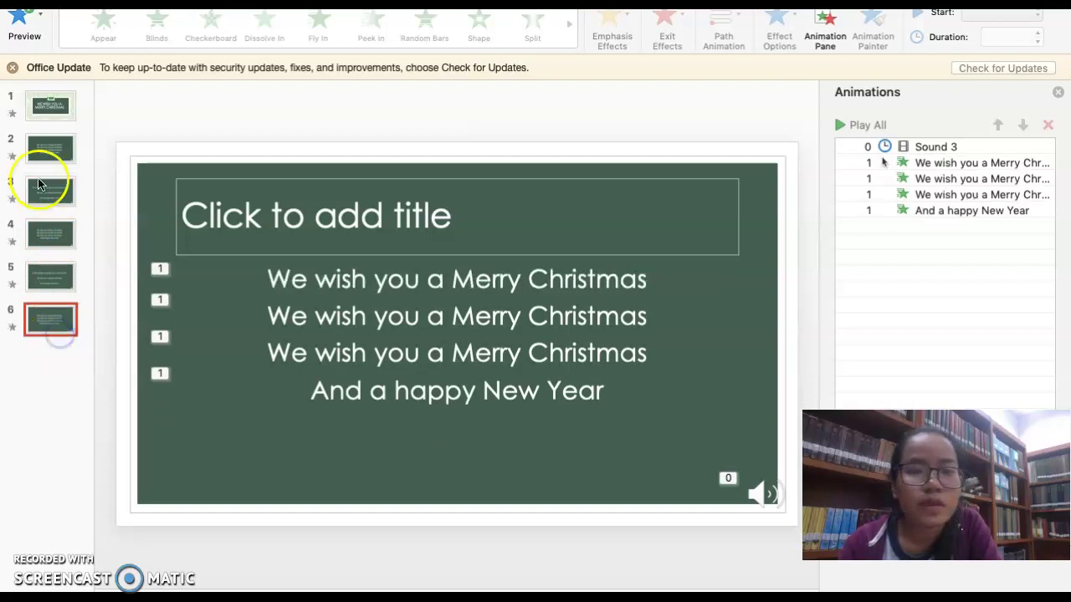
left_click(43, 102)
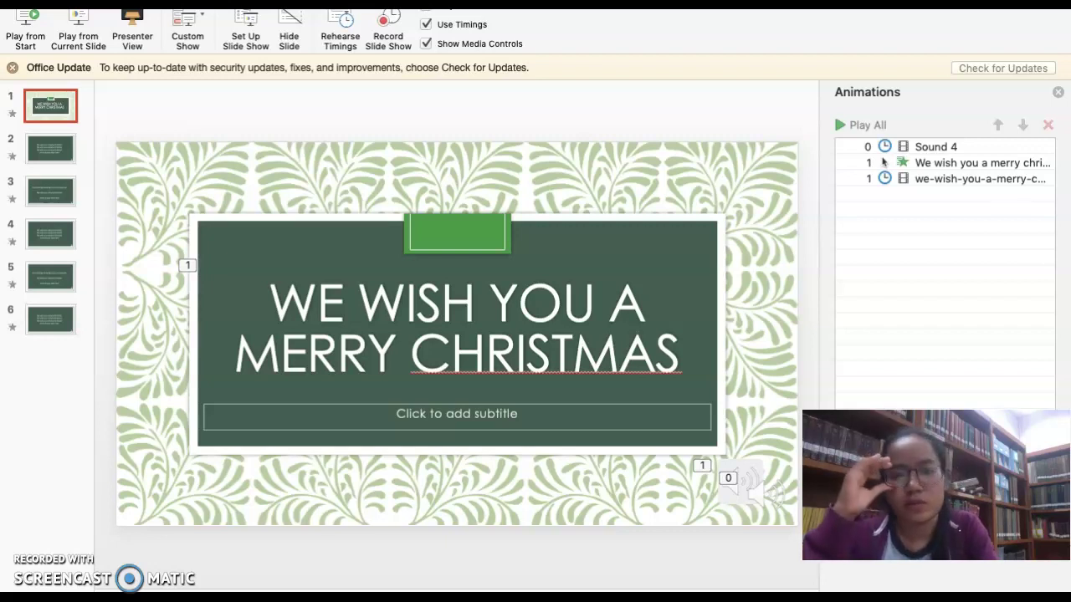
Record a 16-second slide show run from slide 1 and answer the keep-timings prompt
left_click(398, 27)
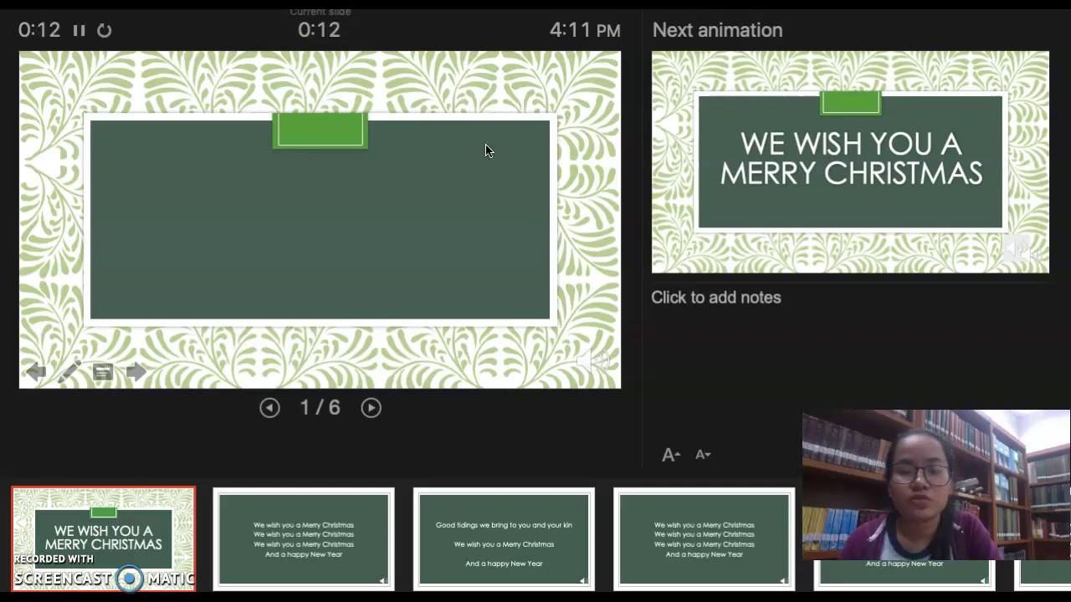
left_click(284, 186)
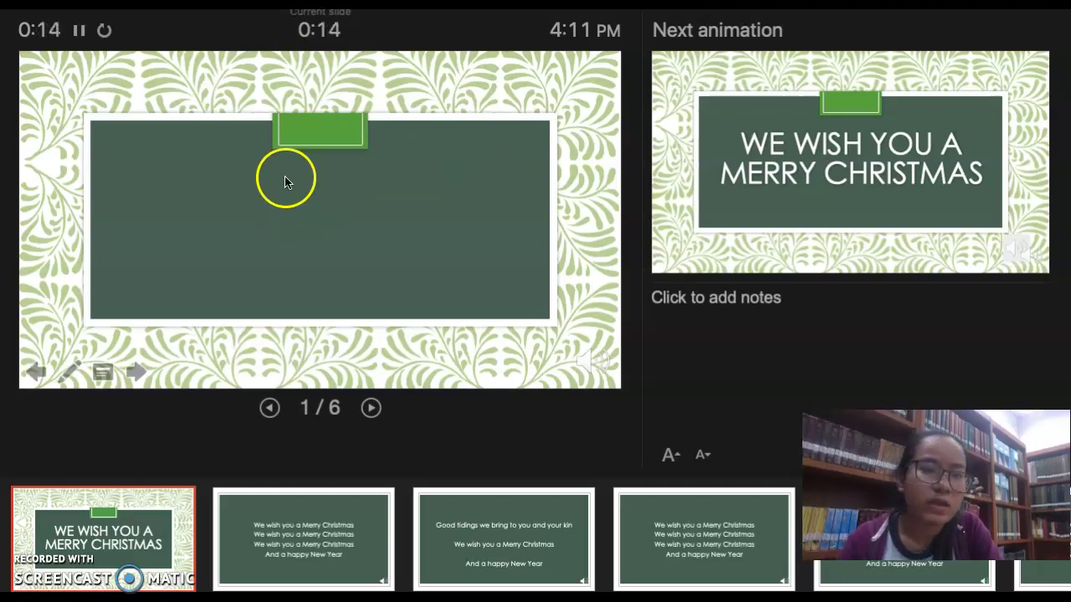
key("Escape")
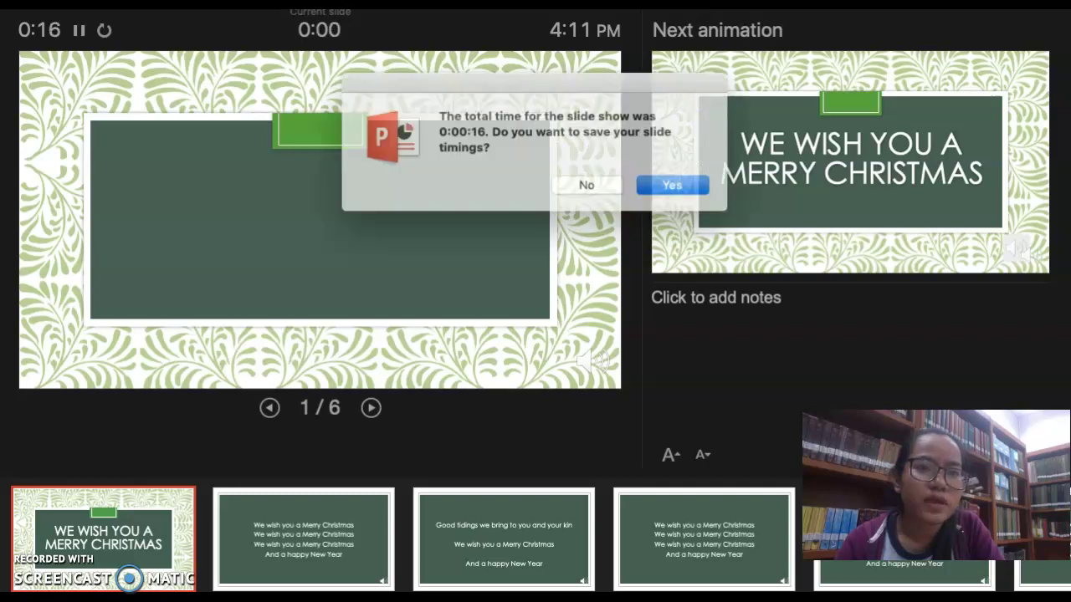
left_click(582, 182)
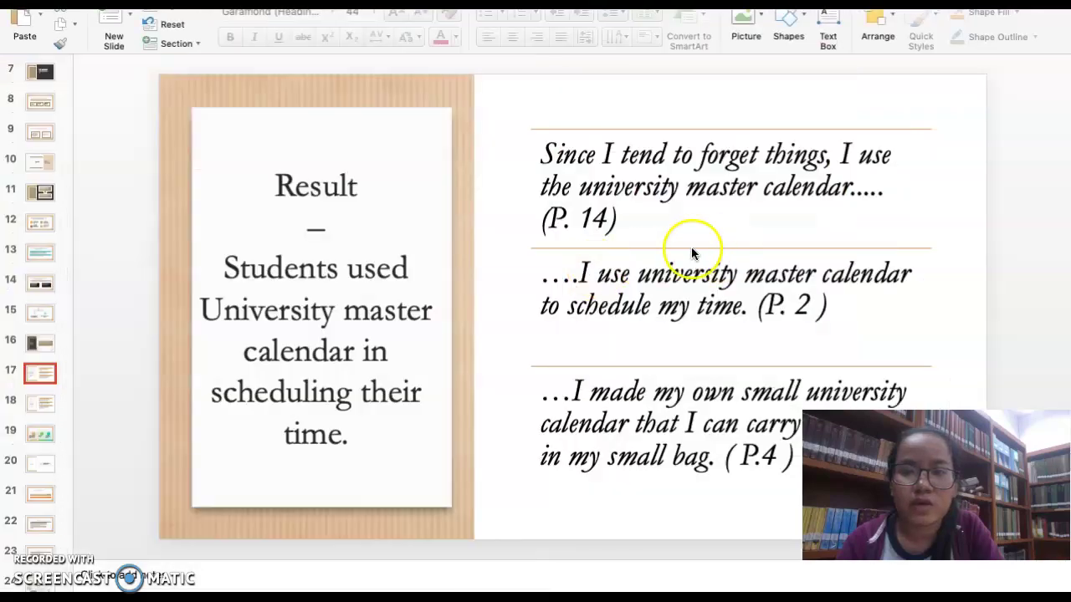